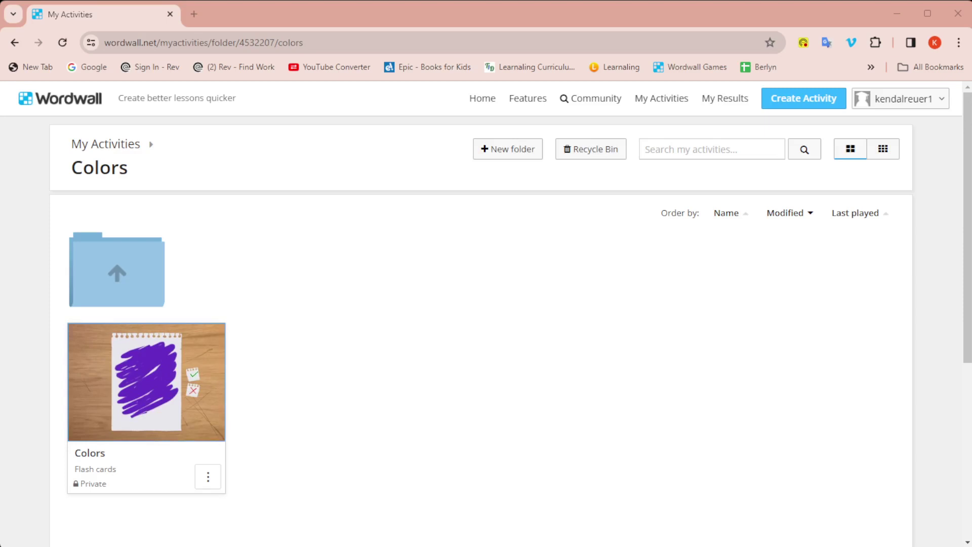
Step: Go back to the activity folders and open the Colors folder
click(820, 102)
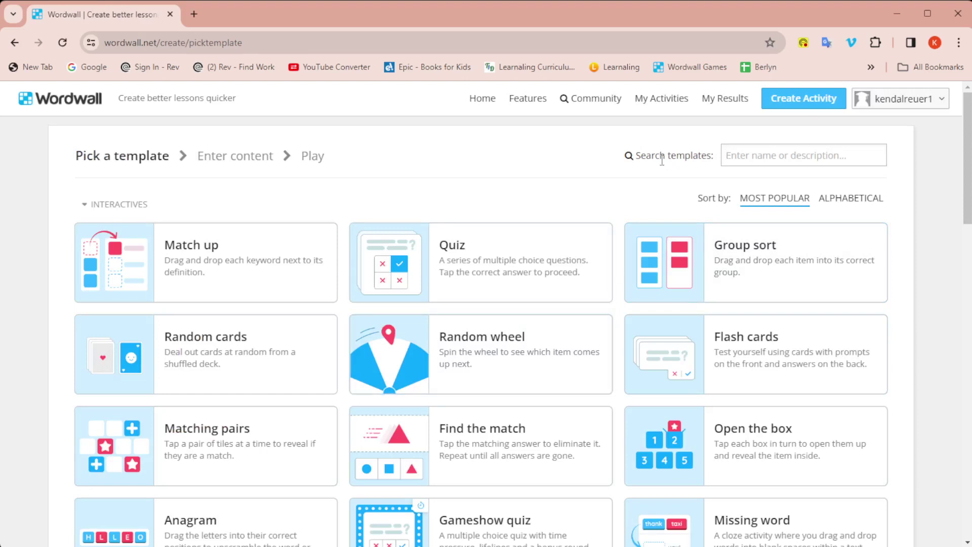
click(654, 101)
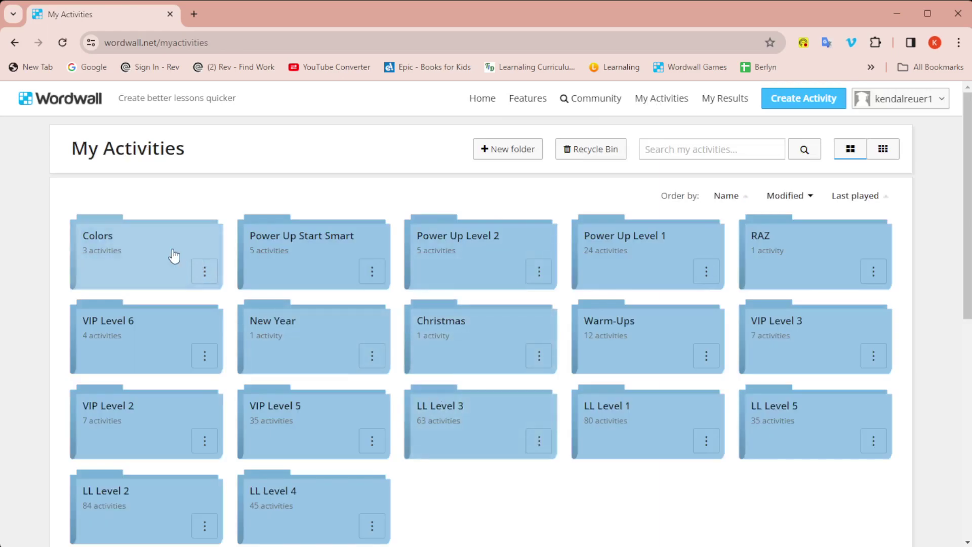
click(155, 250)
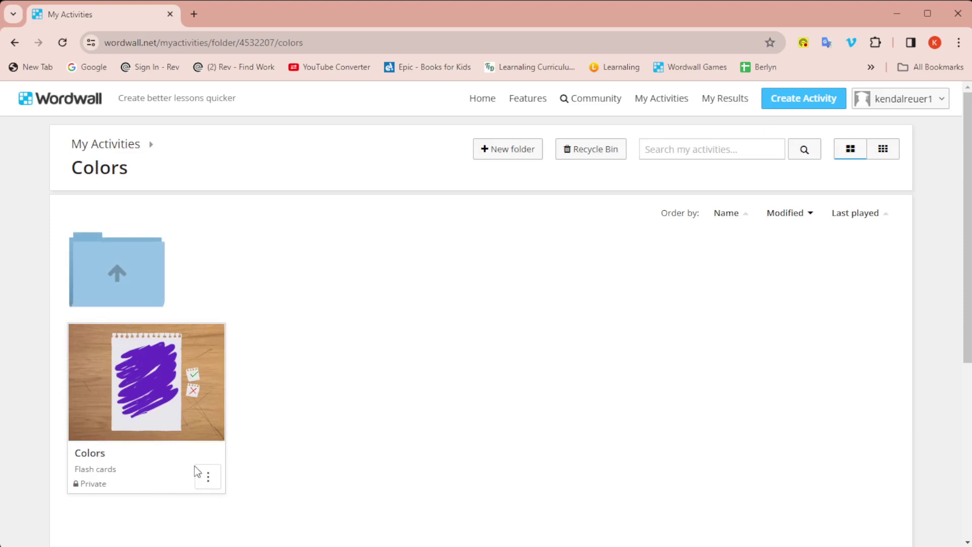
Step: Review the eleven Colors flash card items in the content editor and save them
click(209, 481)
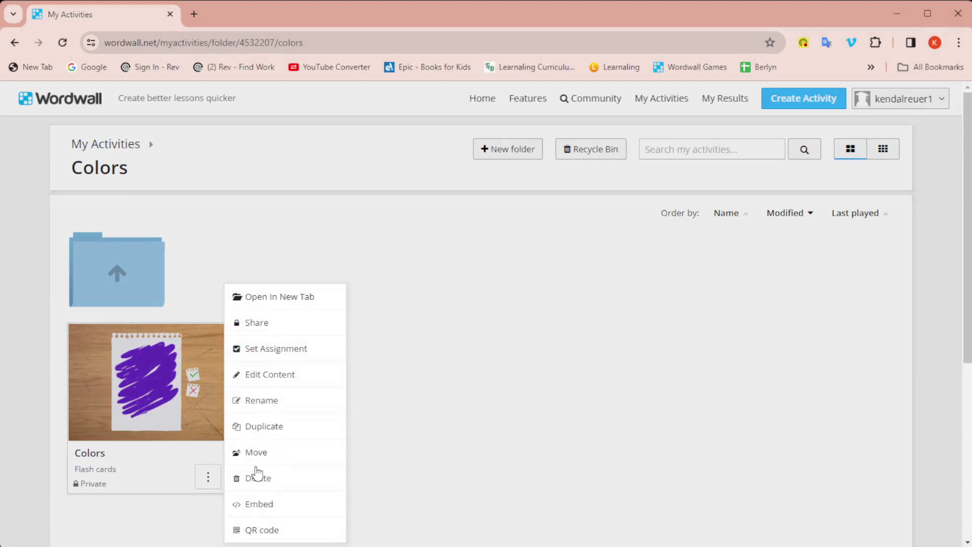
click(254, 380)
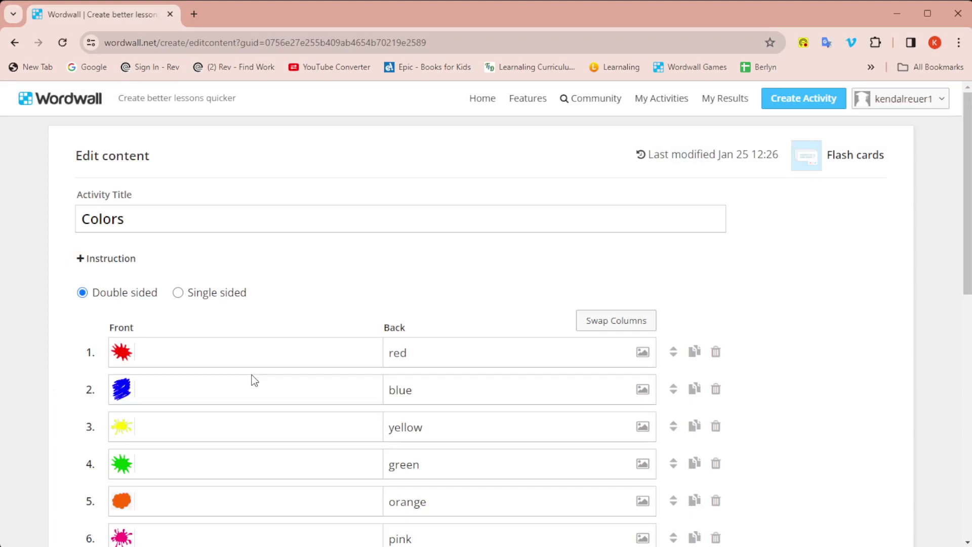
scroll(742, 399, down, 6)
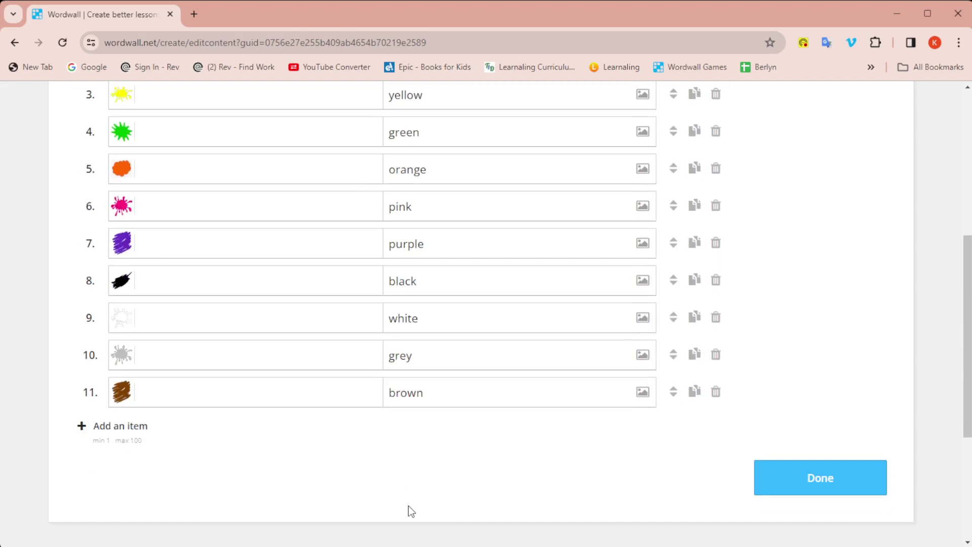
scroll(404, 508, up, 3)
scroll(744, 469, down, 5)
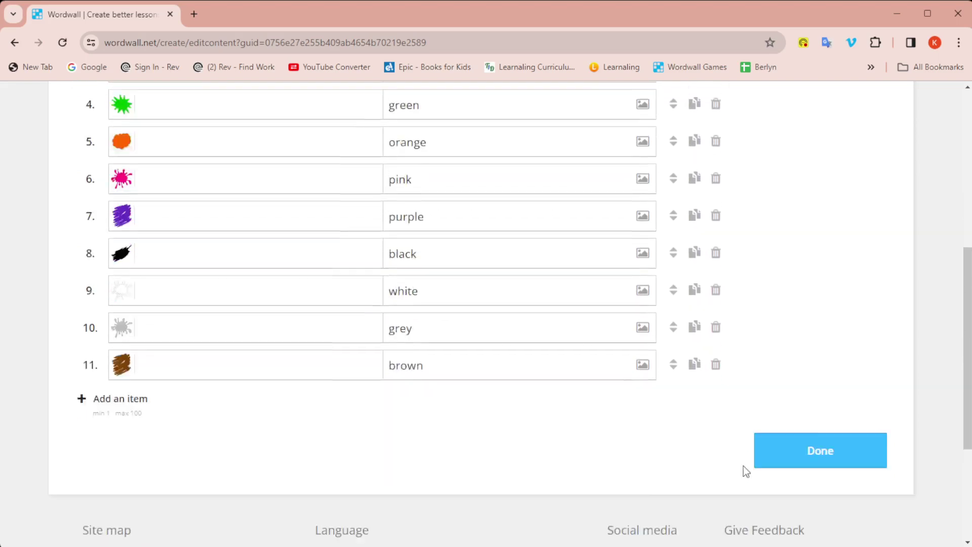
click(815, 350)
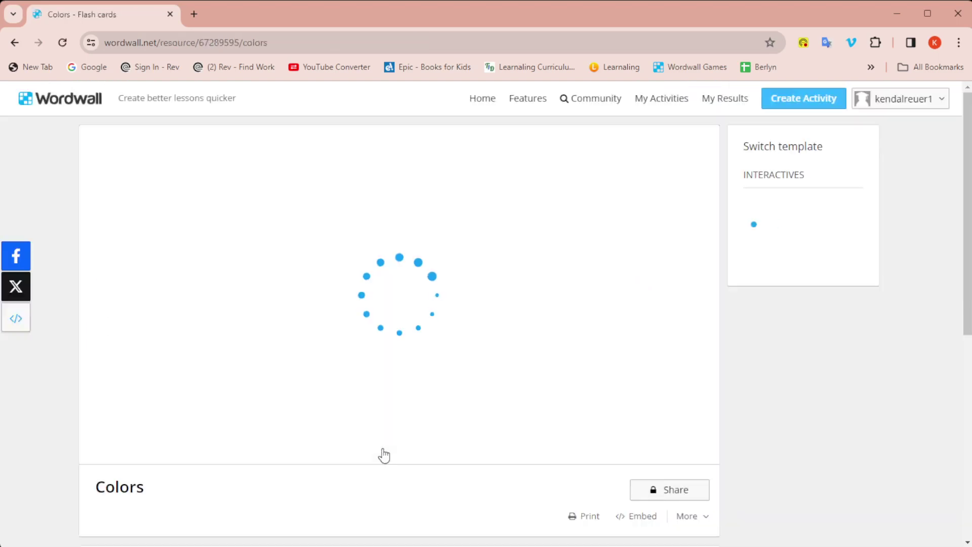
Step: Show every template available for switching the Colors flash cards
scroll(309, 448, down, 8)
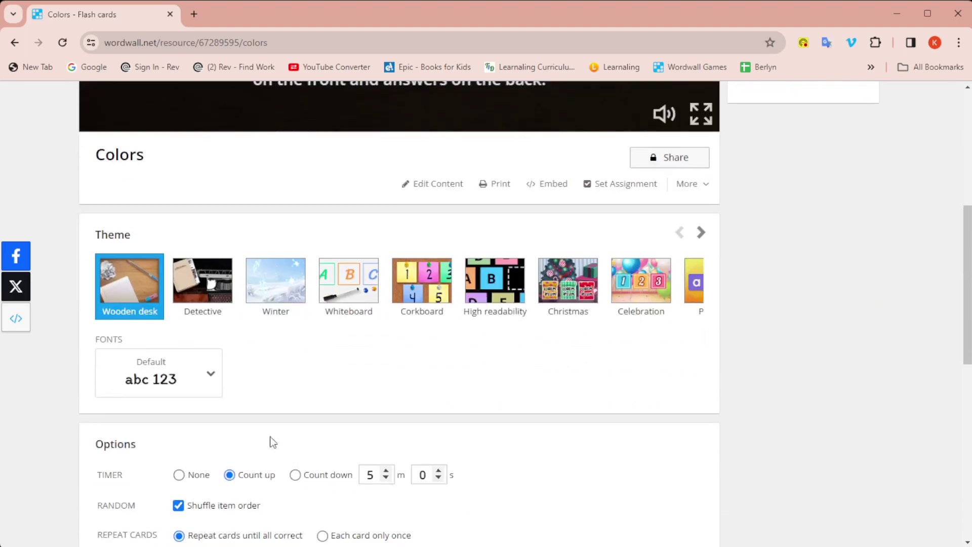
scroll(602, 433, up, 8)
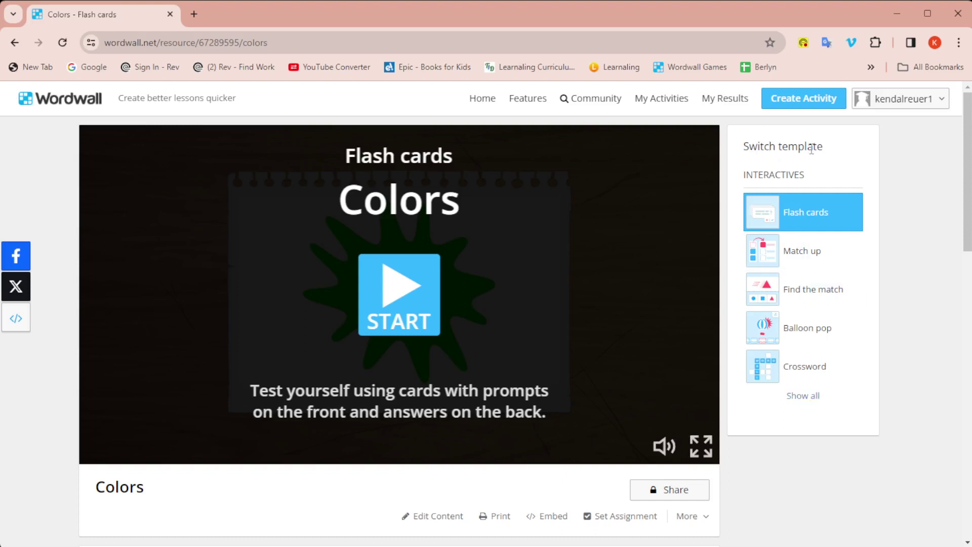
click(801, 398)
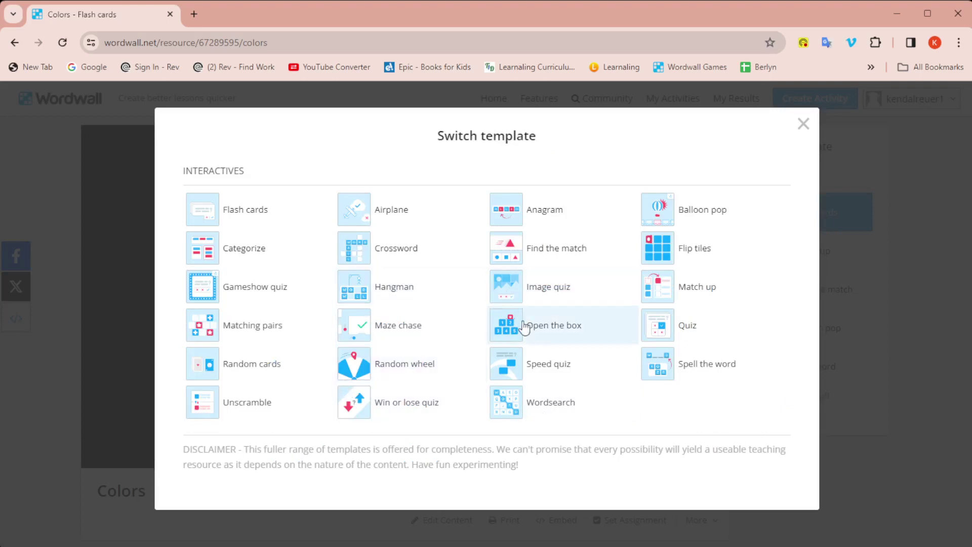
Step: Switch the Colors activity to the Open the box template with eleven boxes
click(553, 330)
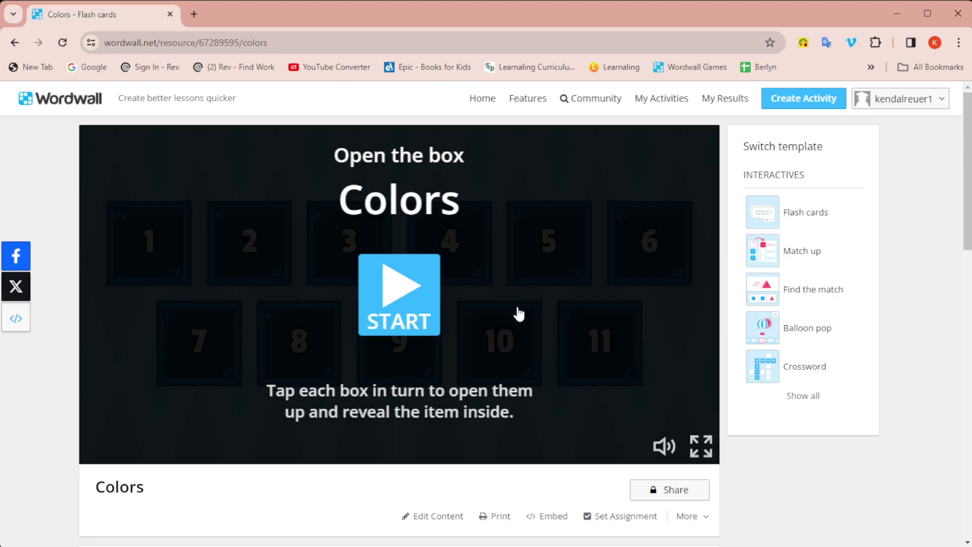
scroll(514, 319, down, 1)
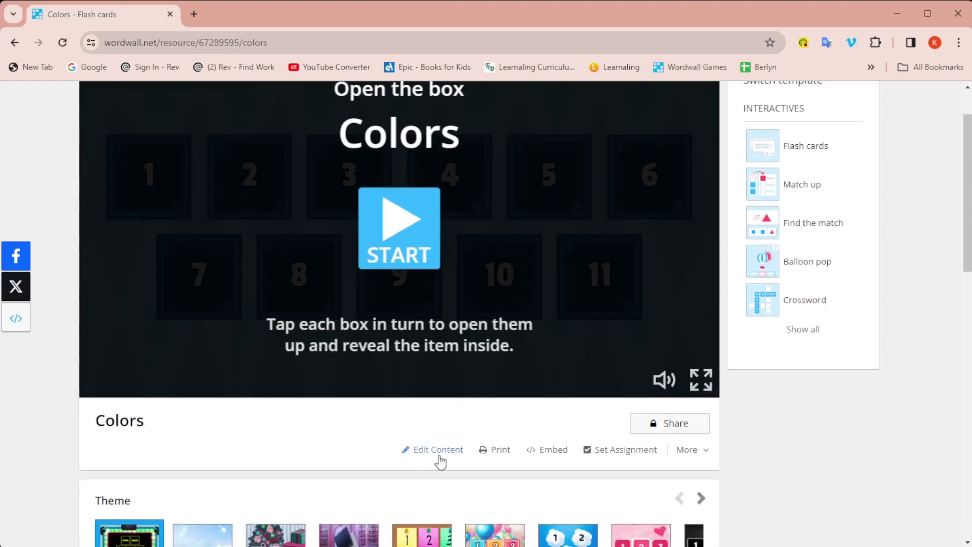
Step: Duplicate the activity as an Open the box copy and open it for editing
click(439, 452)
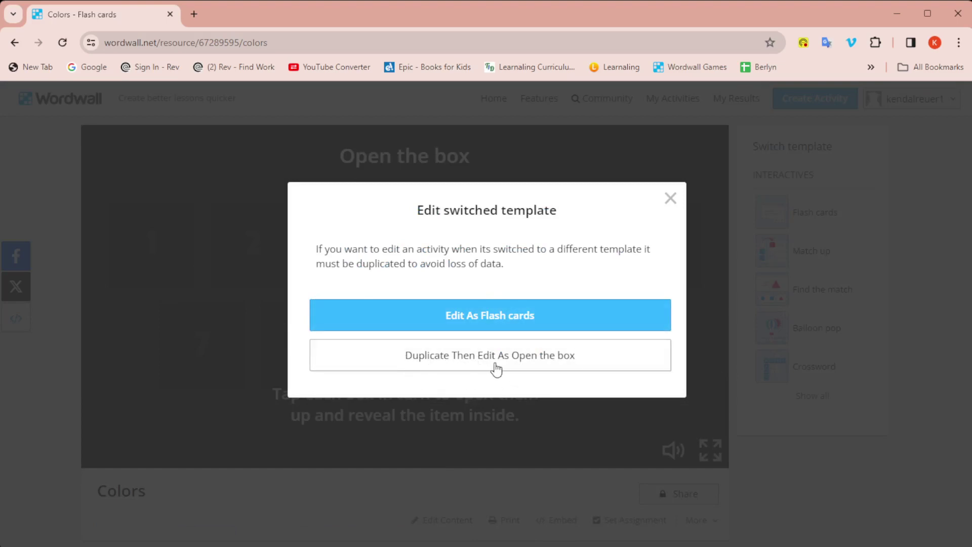
click(526, 363)
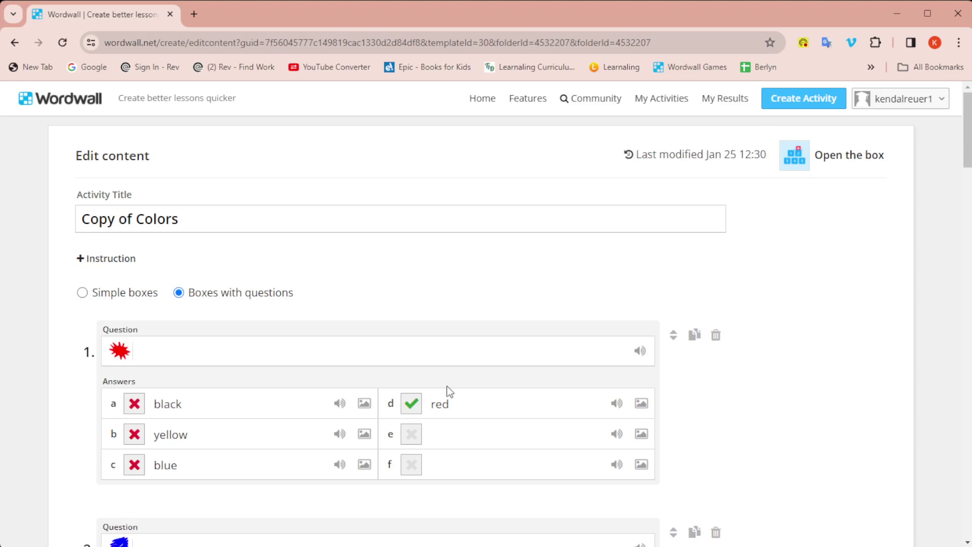
Step: Review the Copy of Colors content, leaving its title unchanged
scroll(354, 403, down, 1)
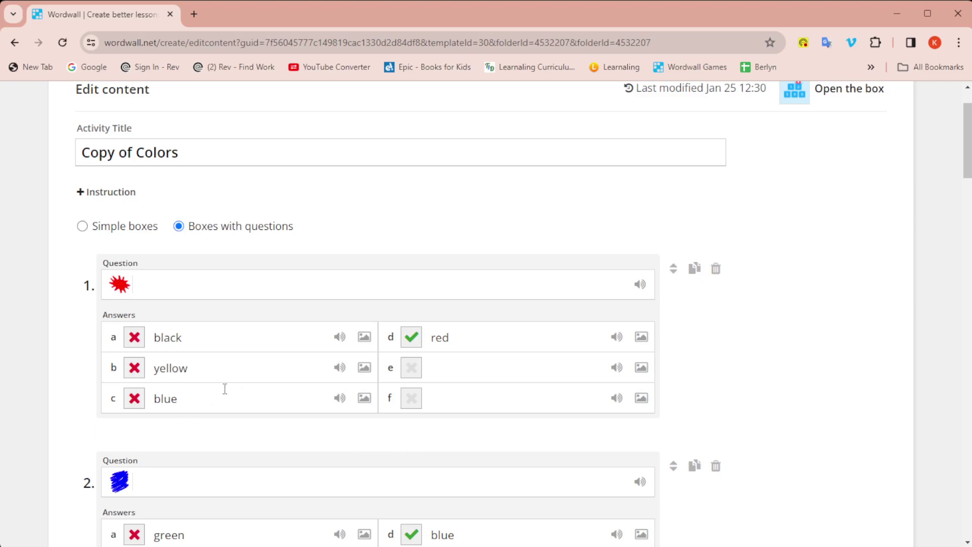
scroll(215, 425, down, 2)
scroll(214, 425, down, 5)
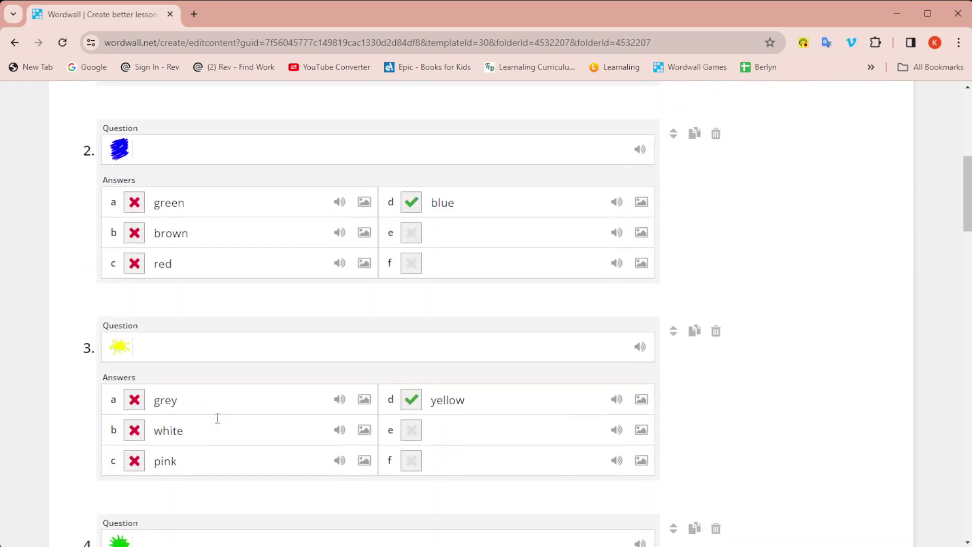
scroll(217, 419, up, 8)
drag(205, 219, 108, 222)
click(204, 305)
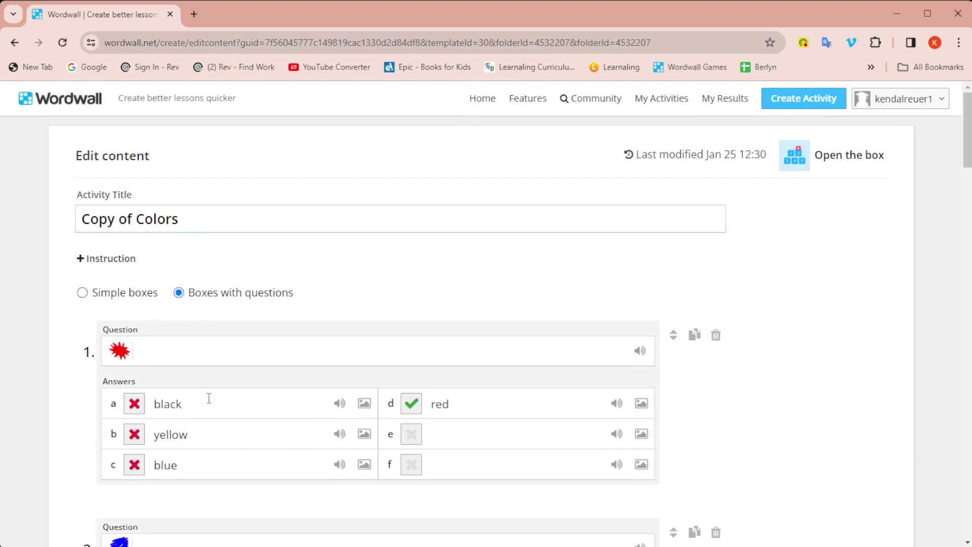
Step: Choose Simple boxes instead of questions and save the Open the box game
click(84, 294)
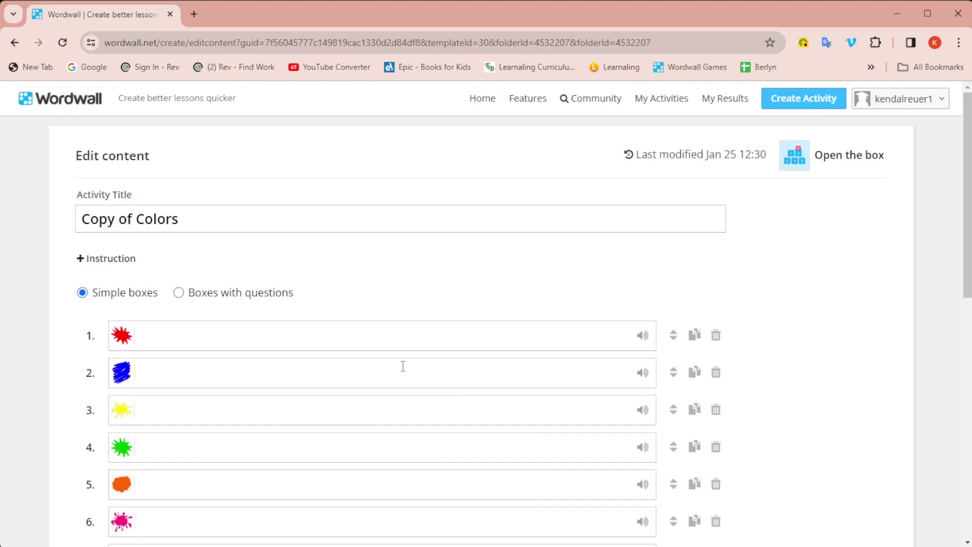
scroll(555, 421, down, 8)
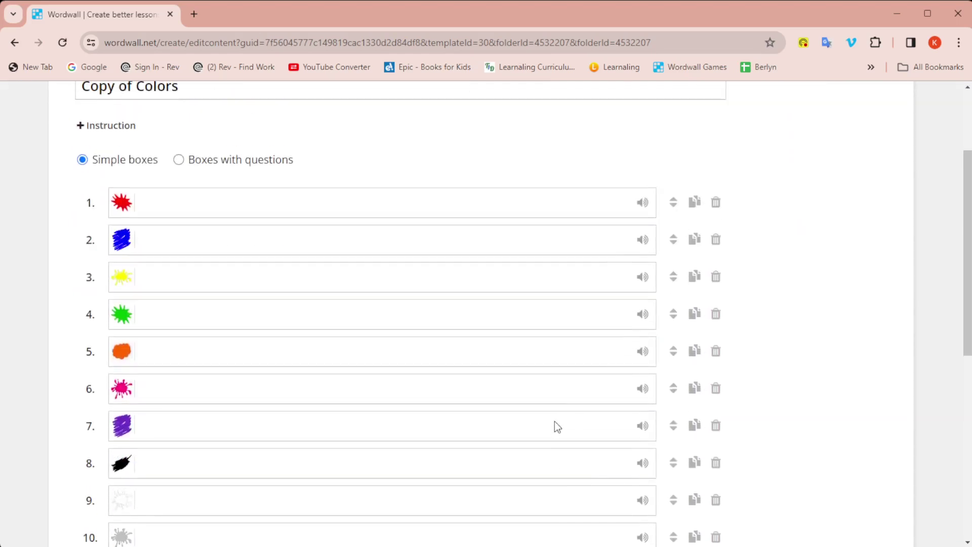
scroll(554, 422, down, 3)
click(818, 263)
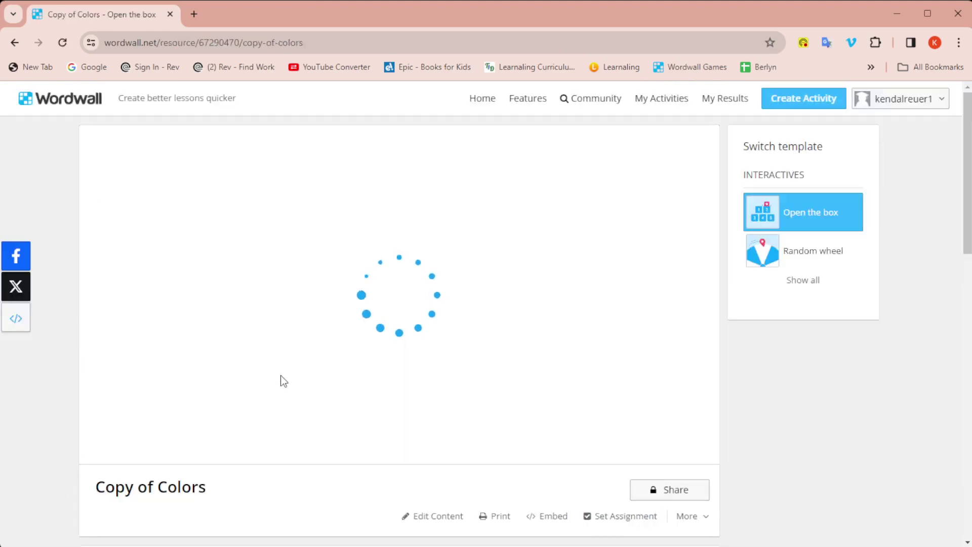
Step: Set the Copy of Colors game font to Comic, then return to My Activities
scroll(283, 383, down, 4)
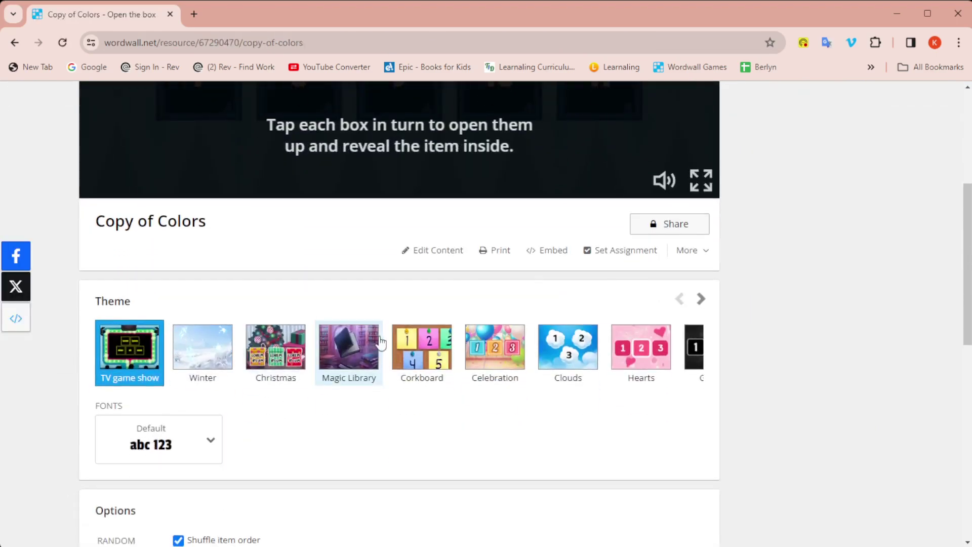
click(148, 448)
click(155, 493)
scroll(380, 428, down, 10)
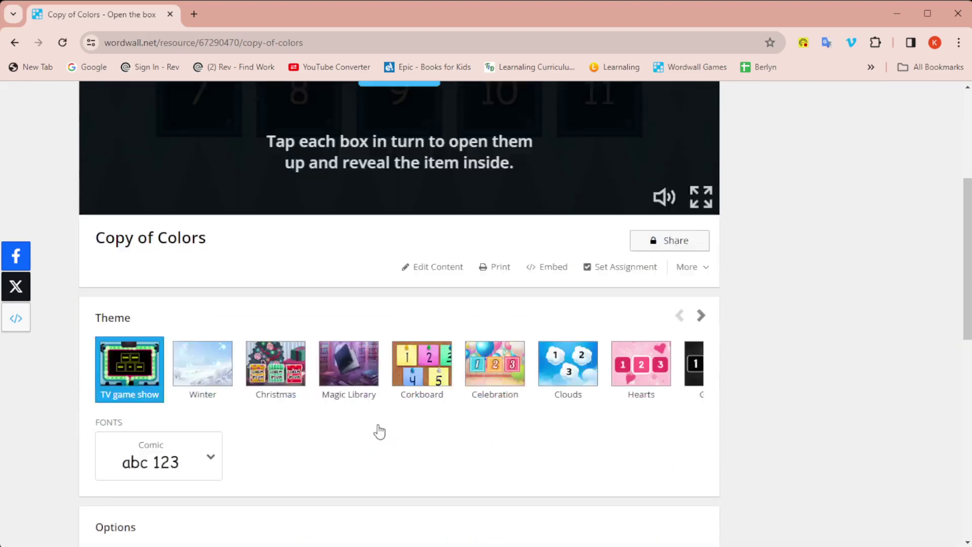
scroll(424, 421, up, 11)
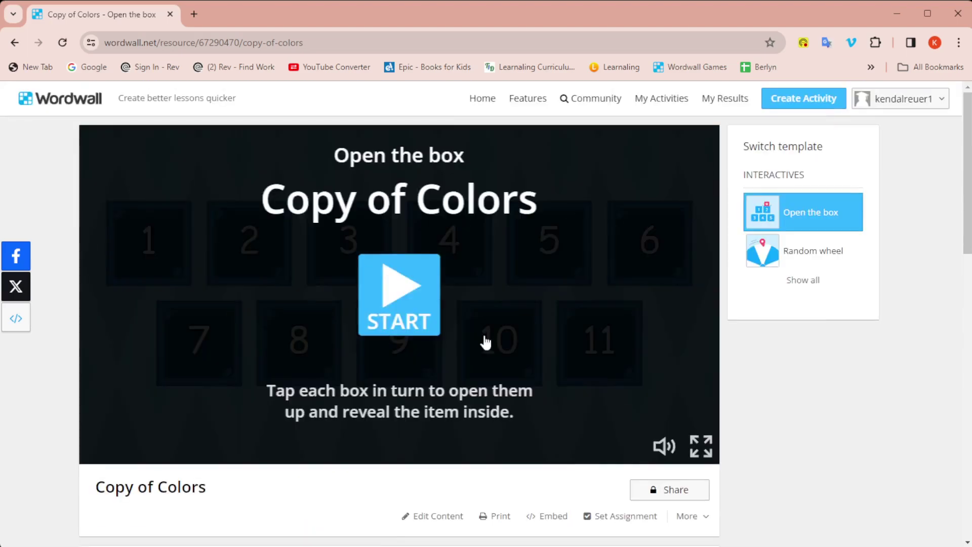
click(677, 116)
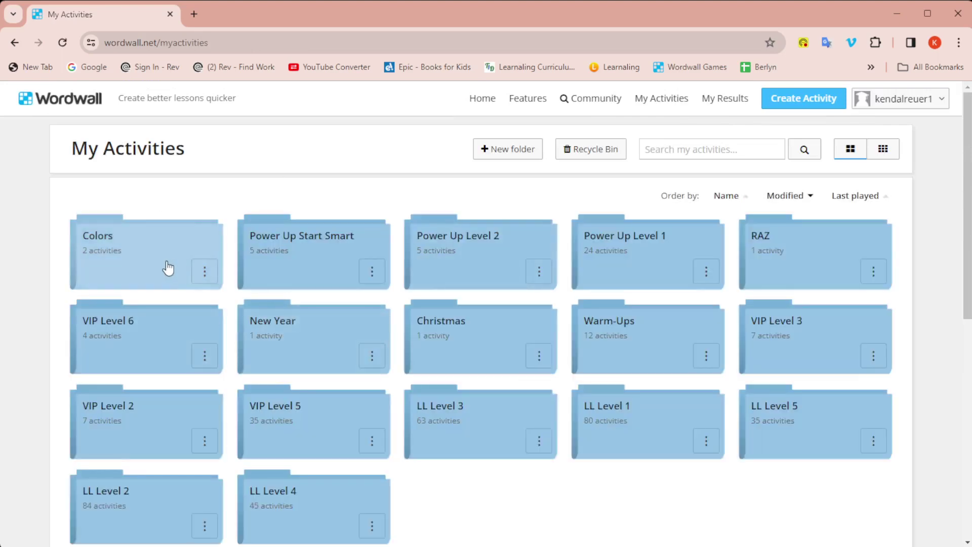
Step: Open the Colors folder and reopen the original Colors flash cards
click(167, 269)
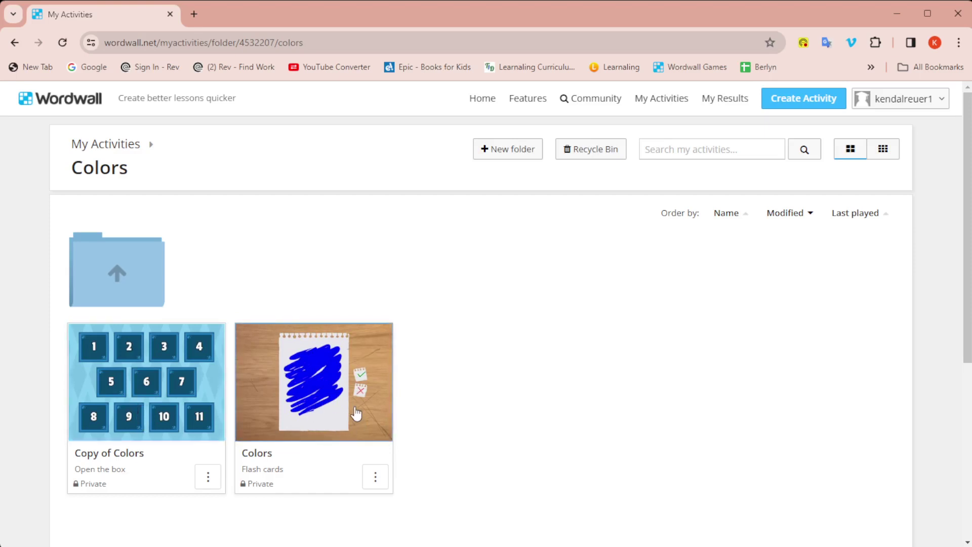
click(355, 415)
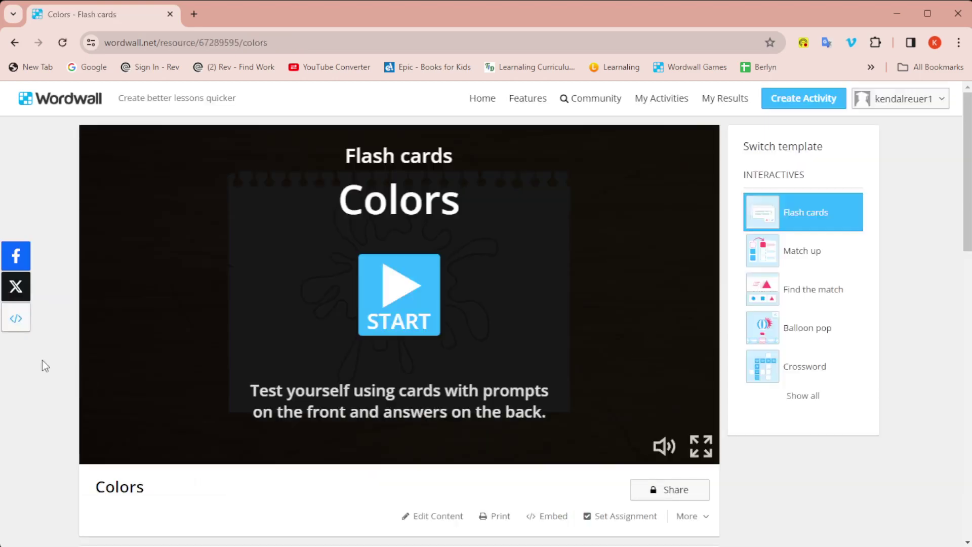
Step: Switch the Colors flash cards to Speed quiz and duplicate it as an editable Speed quiz
scroll(443, 372, down, 1)
scroll(443, 373, up, 1)
click(797, 397)
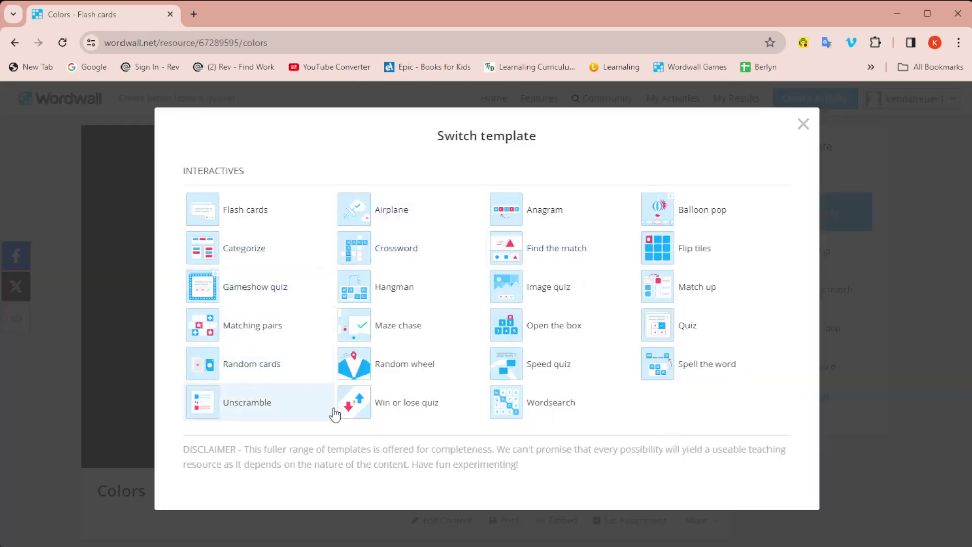
click(540, 368)
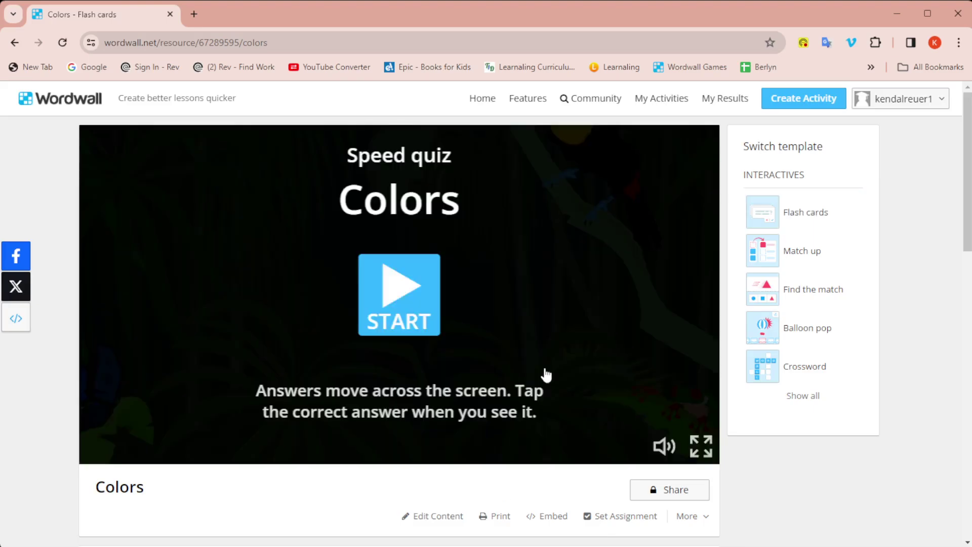
click(428, 517)
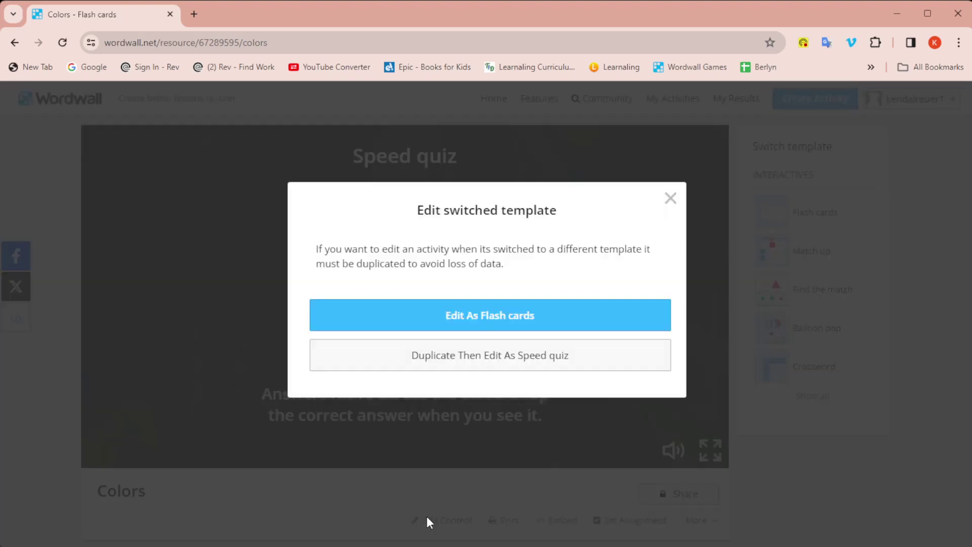
click(463, 362)
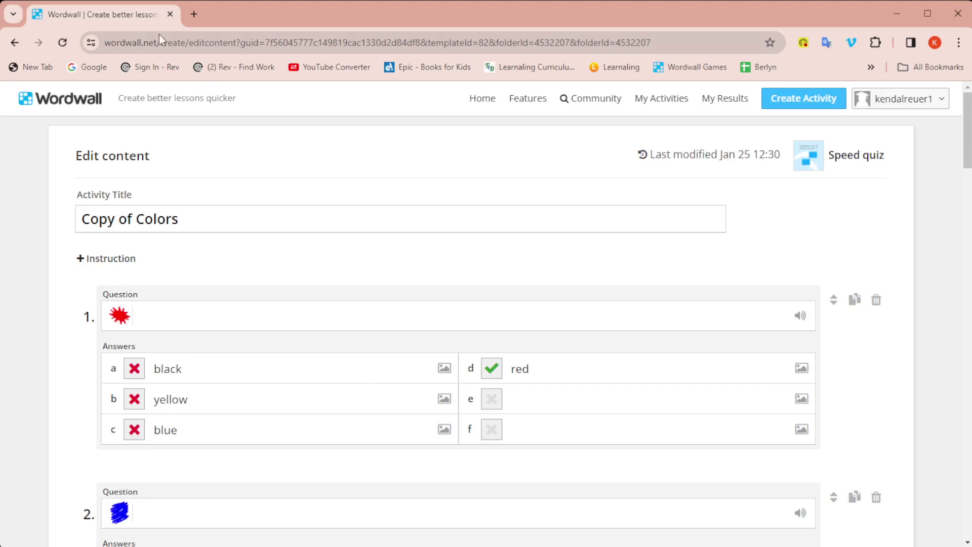
Step: Duplicate the Colors flash cards from the Colors folder and open the new copy
click(664, 107)
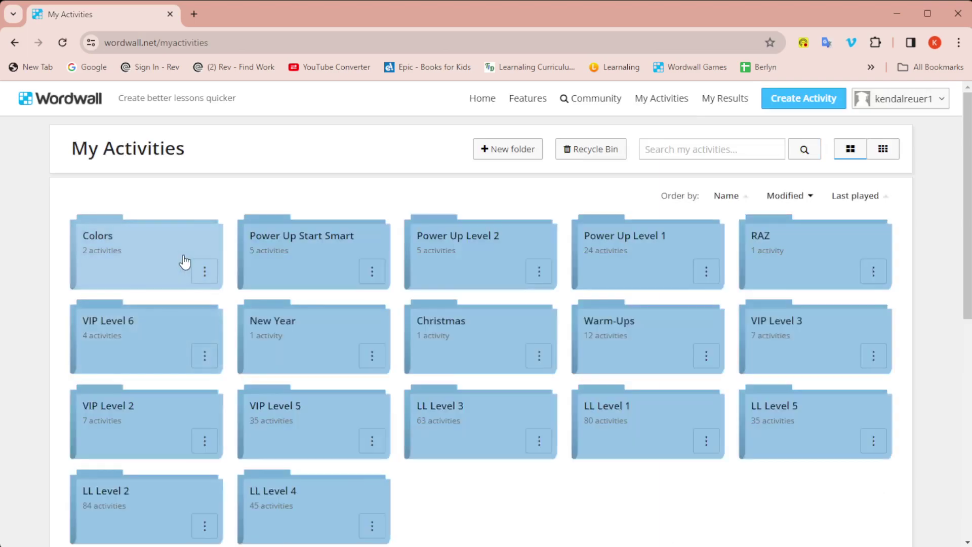
click(185, 260)
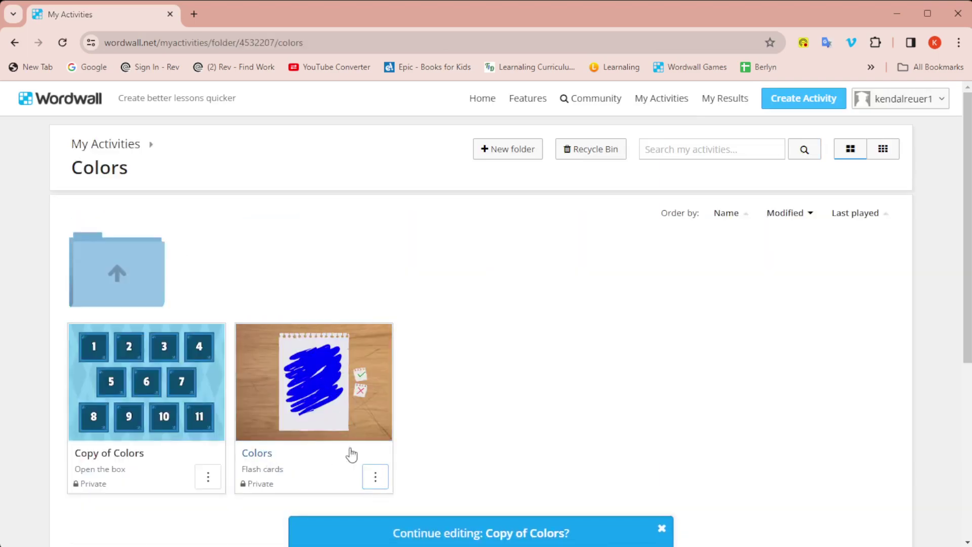
click(376, 478)
click(429, 426)
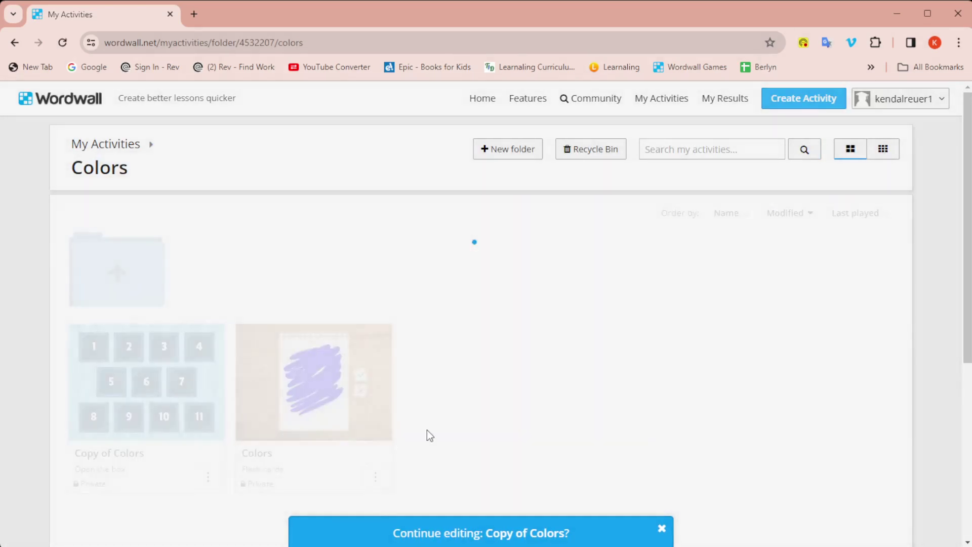
click(517, 398)
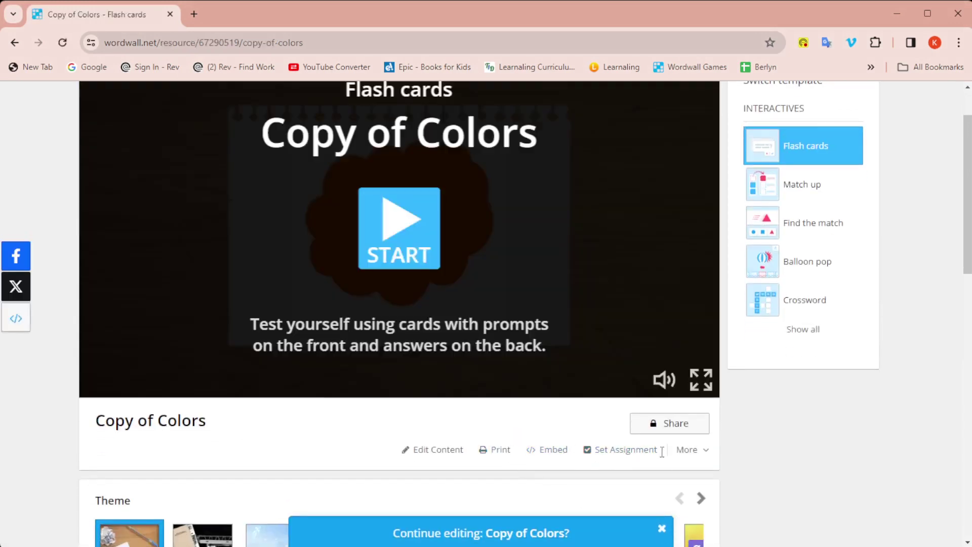
Step: Swap the copy's columns so colour words are on the front, then save
click(449, 450)
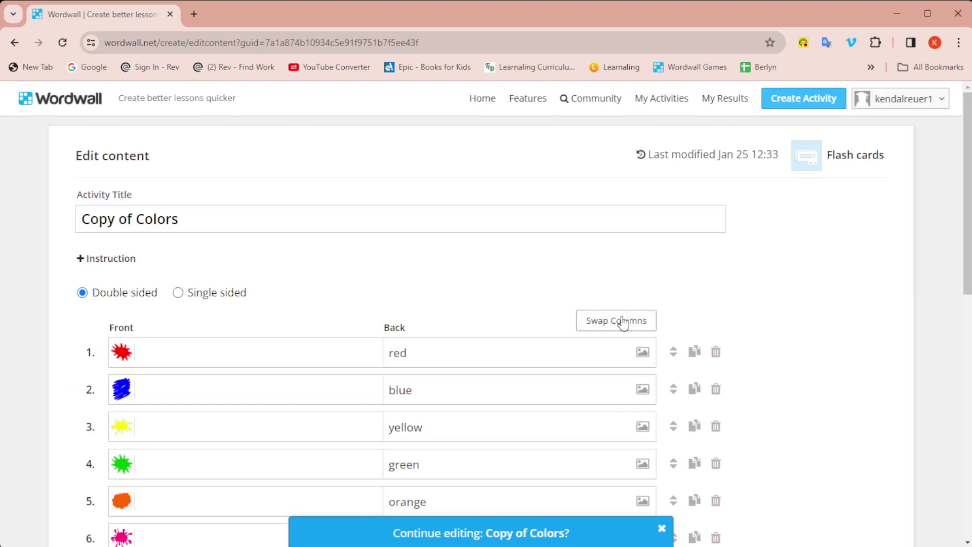
click(619, 321)
scroll(415, 260, down, 1)
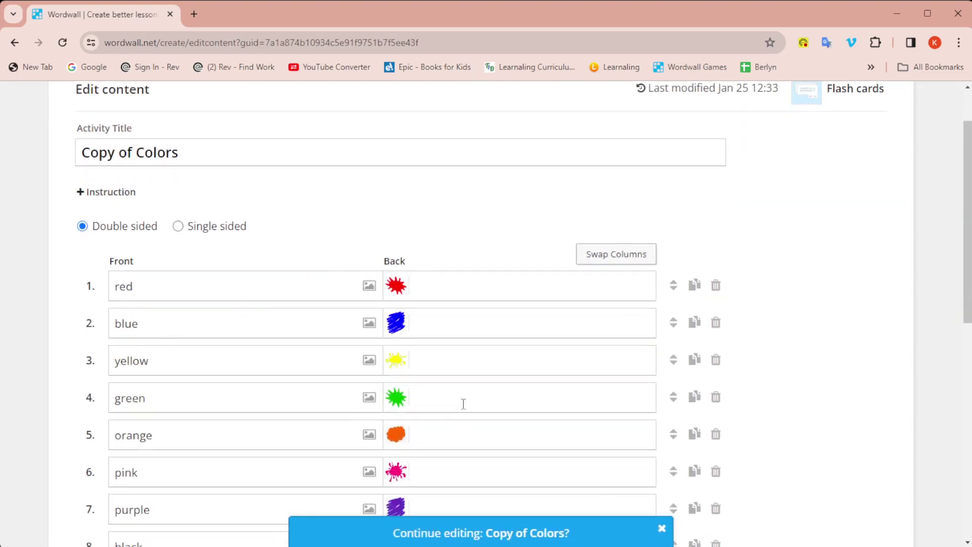
scroll(515, 385, down, 5)
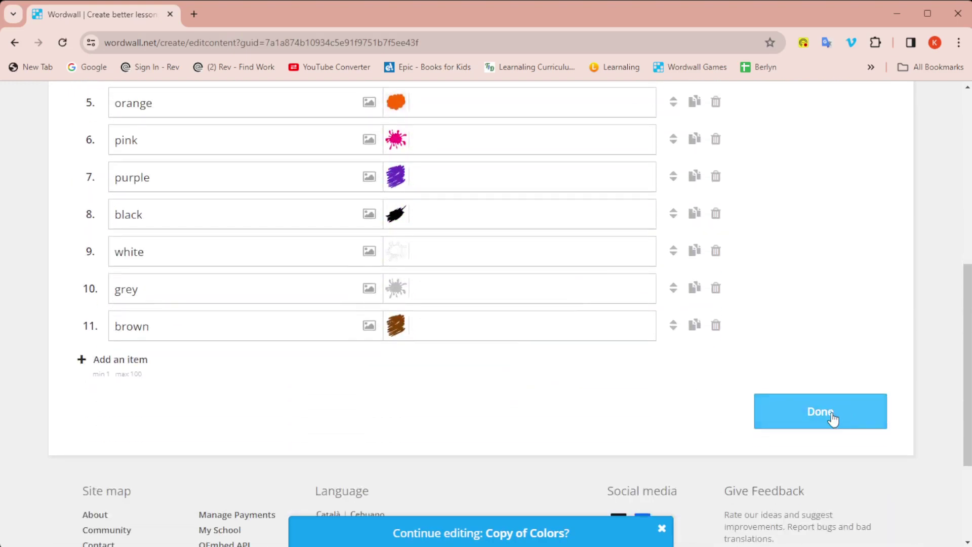
click(832, 417)
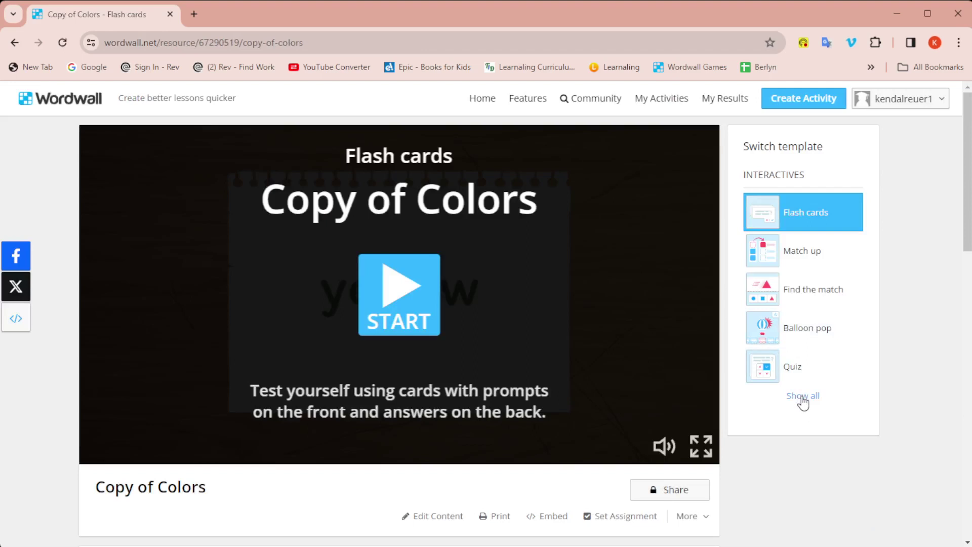
Step: Switch the swapped copy to Speed quiz and duplicate it as Copy of Copy of Colors
click(803, 397)
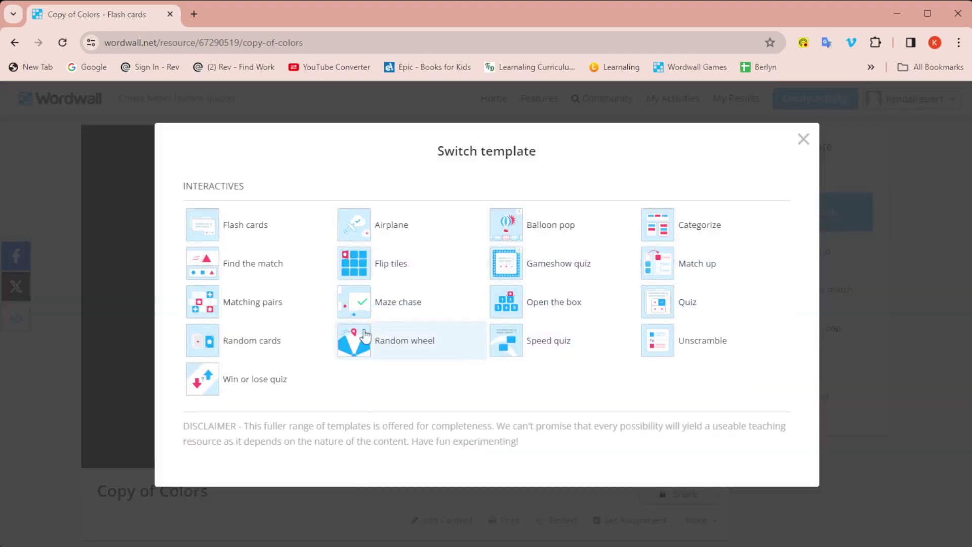
click(557, 343)
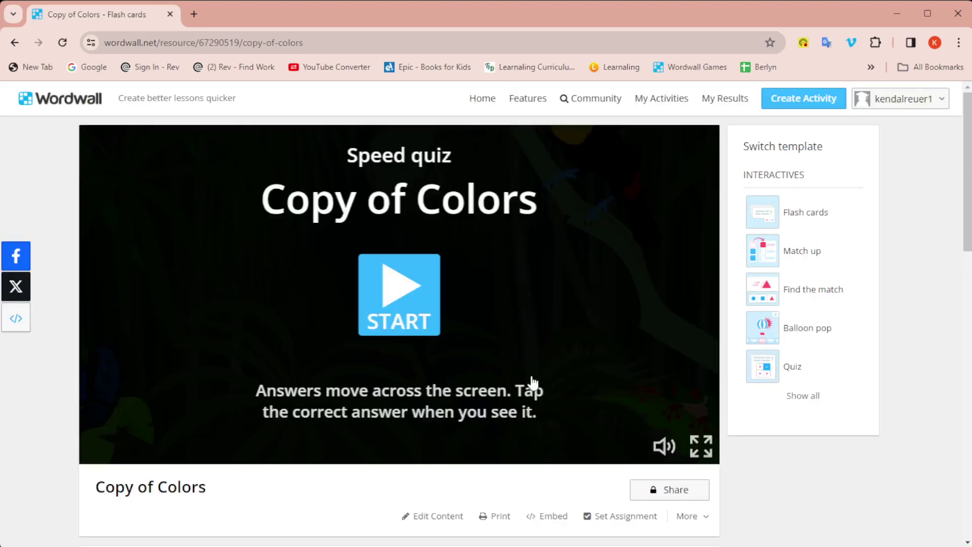
click(428, 517)
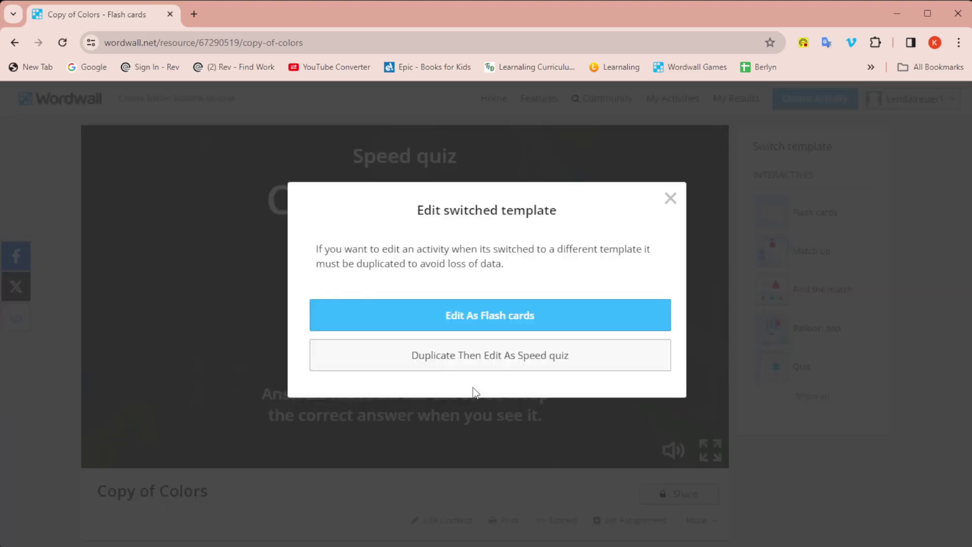
click(486, 364)
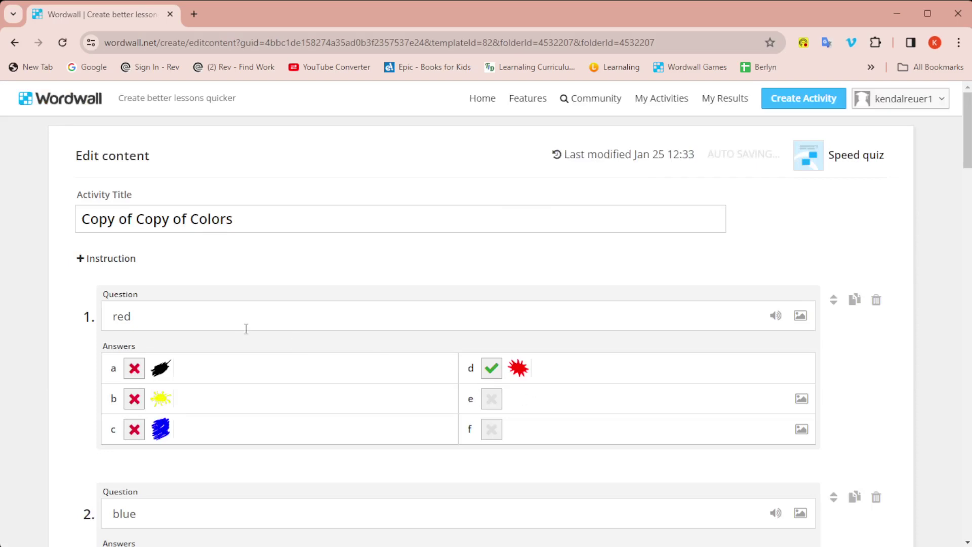
Step: Review the Speed quiz questions, starting with the first question, red
click(146, 317)
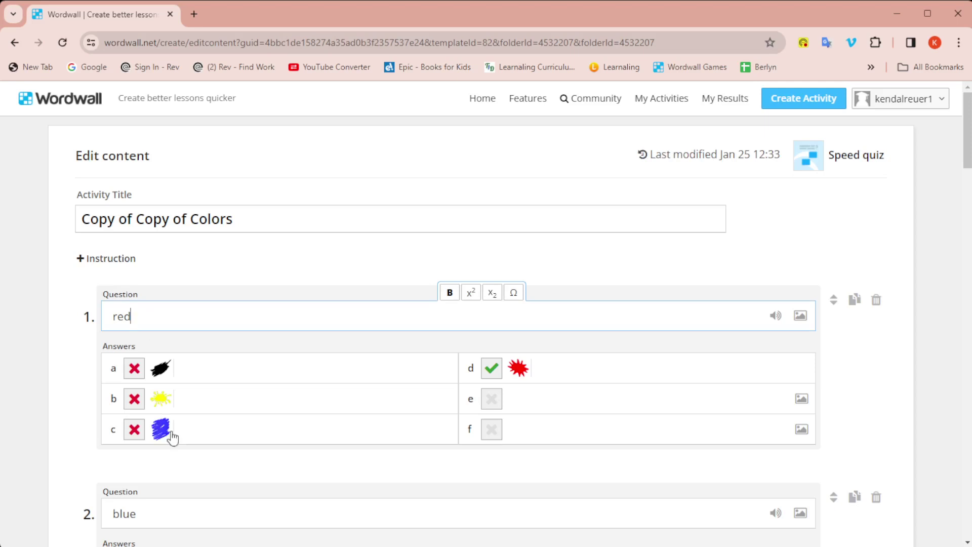
scroll(202, 388, down, 2)
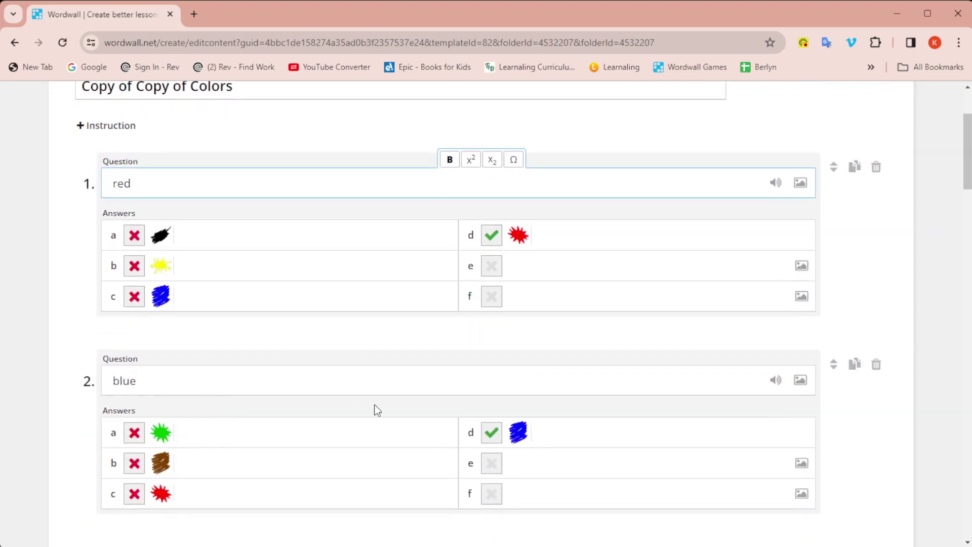
scroll(670, 400, down, 10)
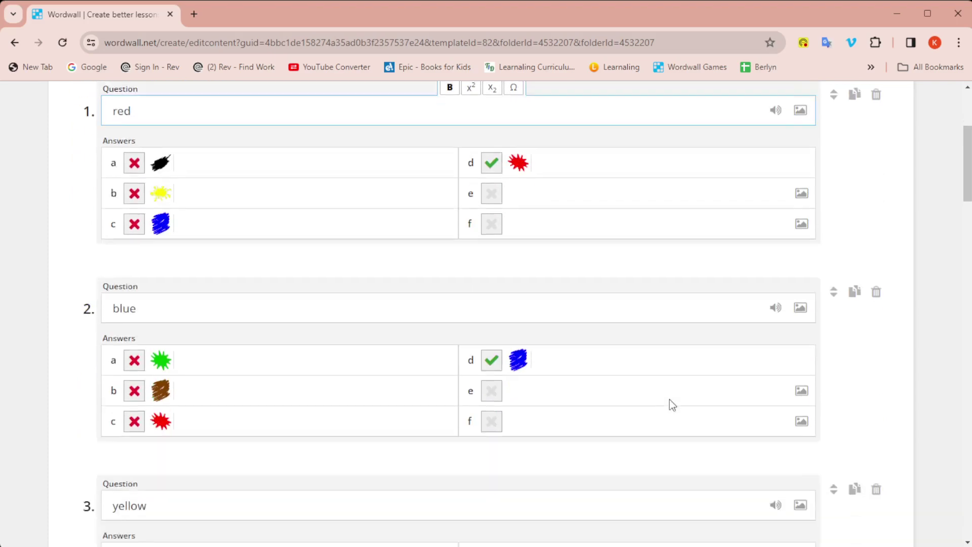
scroll(670, 399, down, 15)
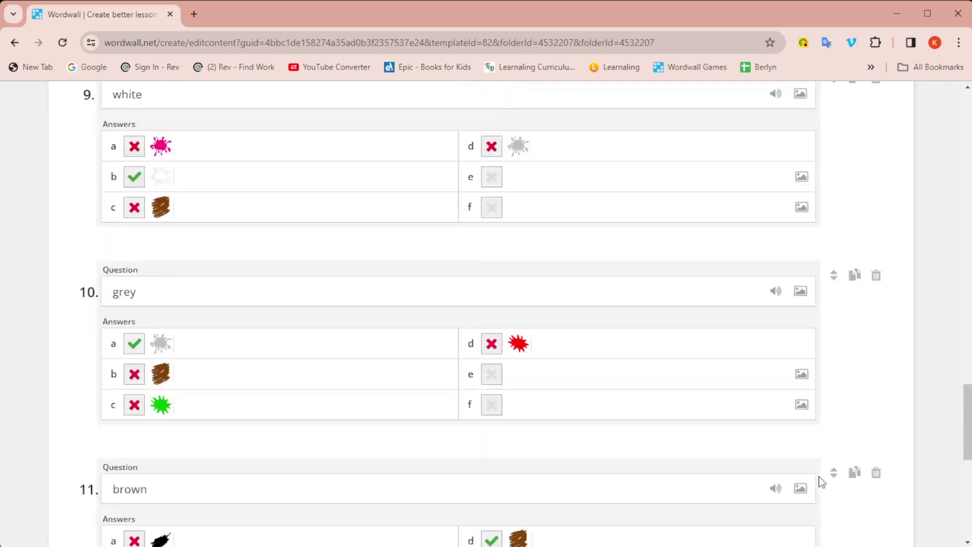
Step: Save the Speed quiz and set its font to Comic
scroll(819, 476, down, 5)
click(820, 465)
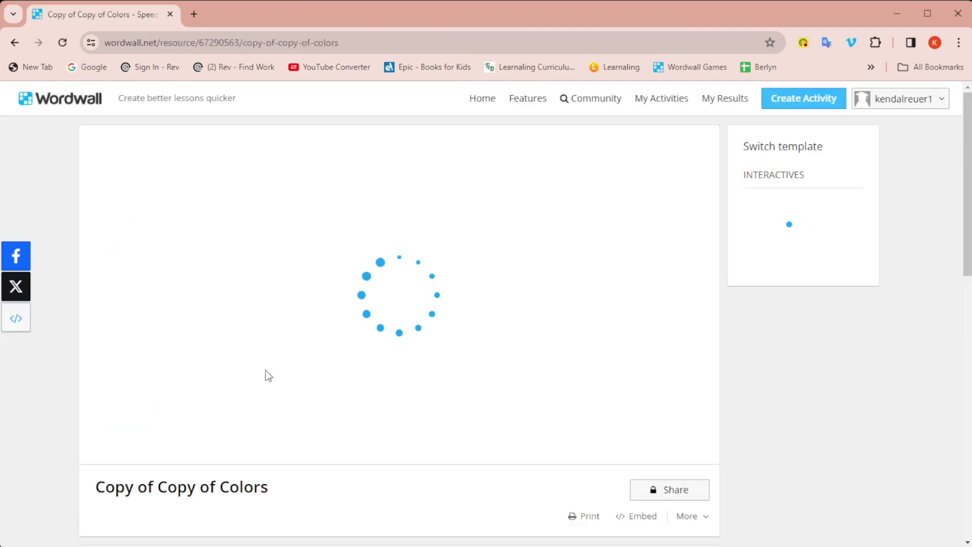
scroll(419, 456, down, 5)
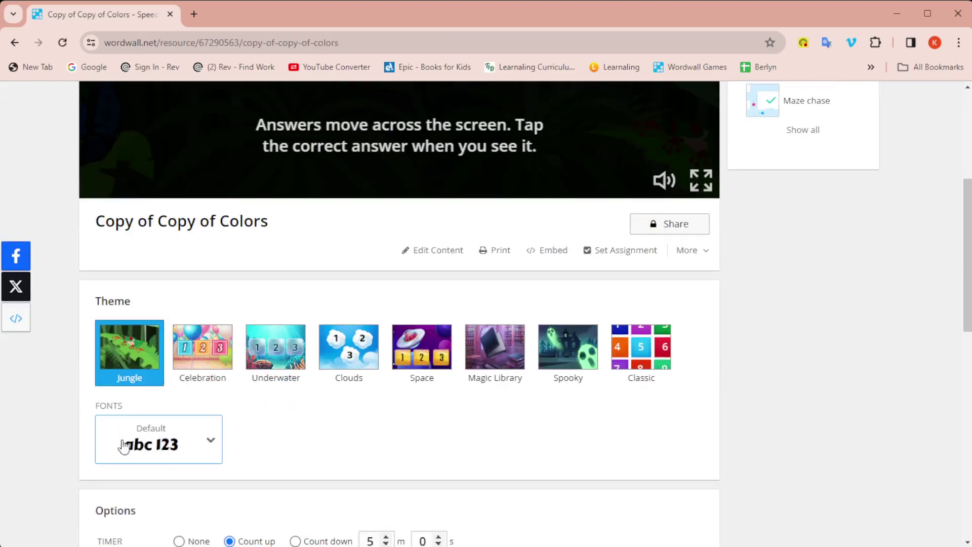
click(118, 448)
click(171, 498)
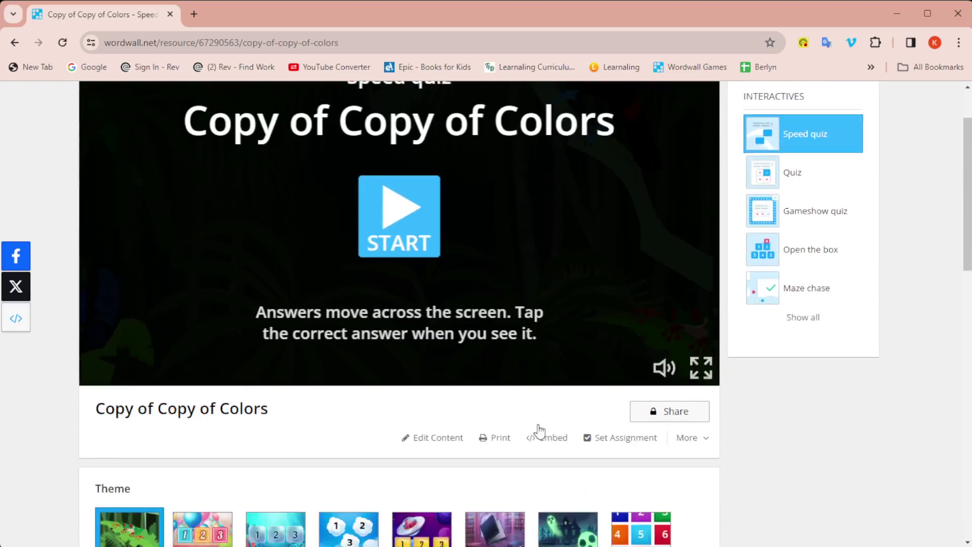
Step: Go back to My Activities and open the Colors folder
scroll(537, 423, up, 5)
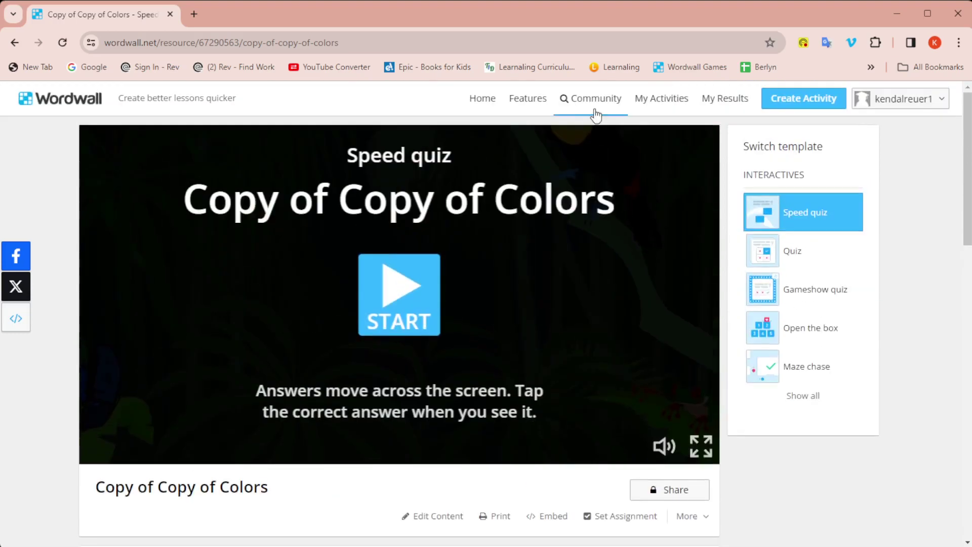
click(642, 100)
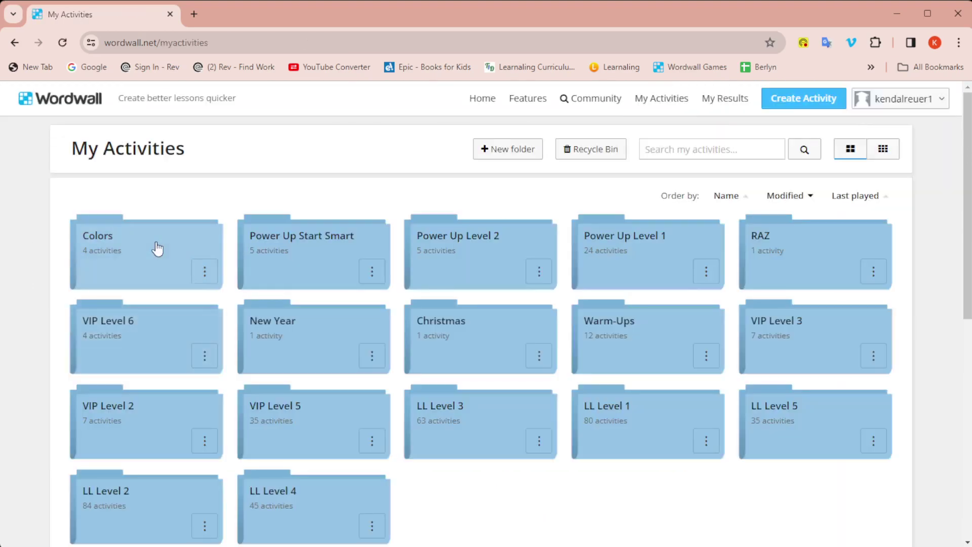
click(156, 248)
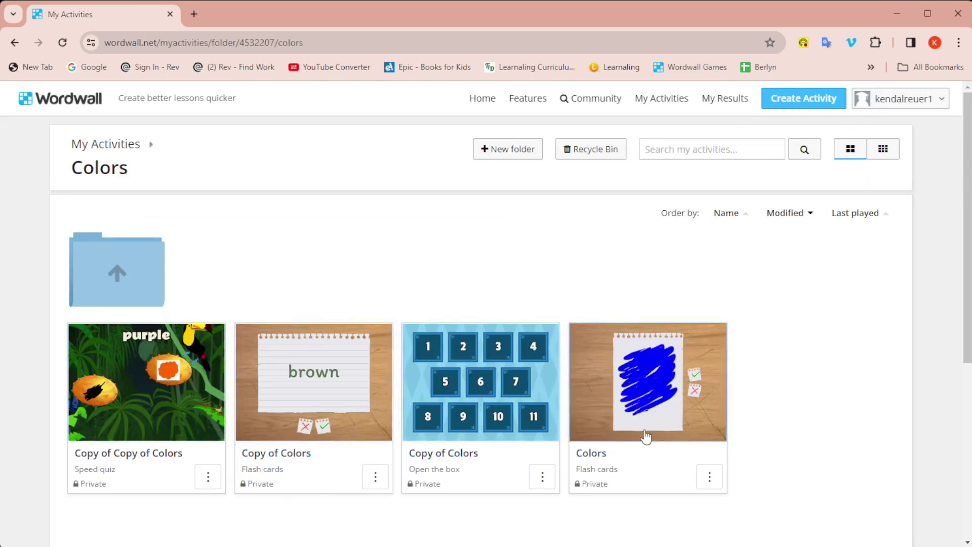
Step: Delete the 'Copy of Colors' flash cards activity, keeping the original Colors card
click(713, 479)
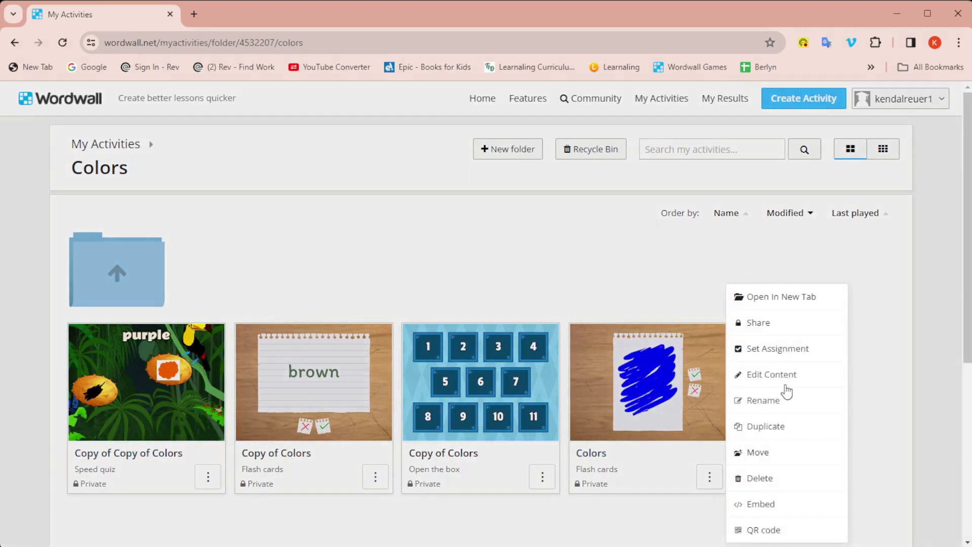
click(374, 476)
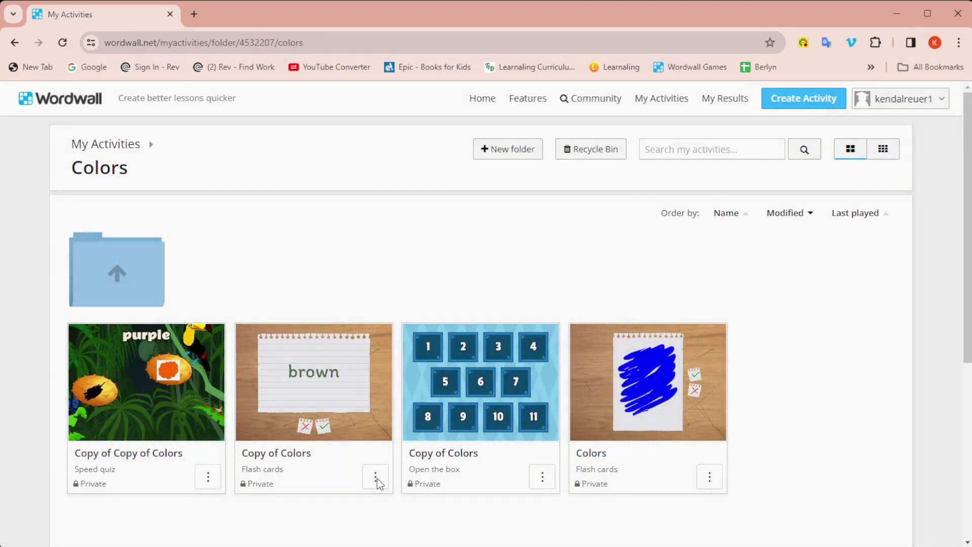
click(375, 478)
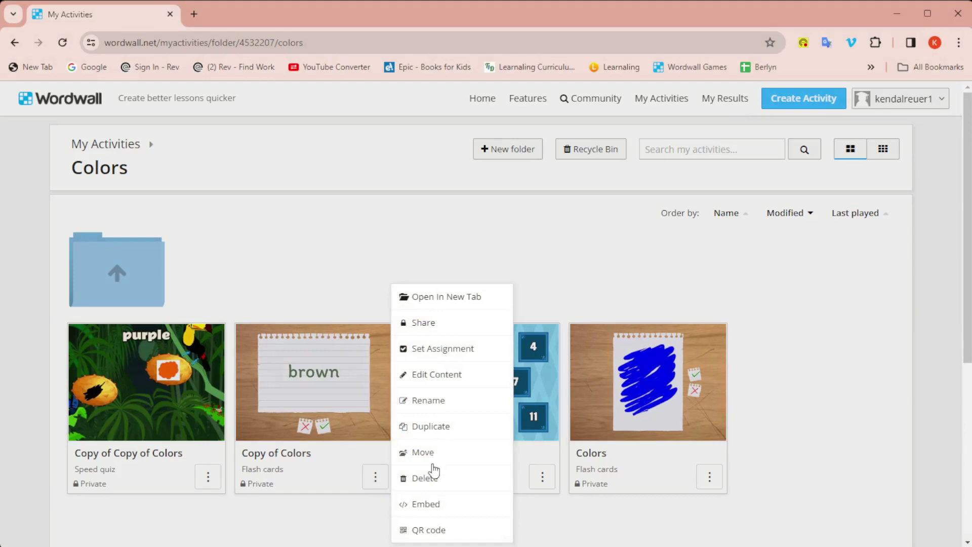
click(428, 478)
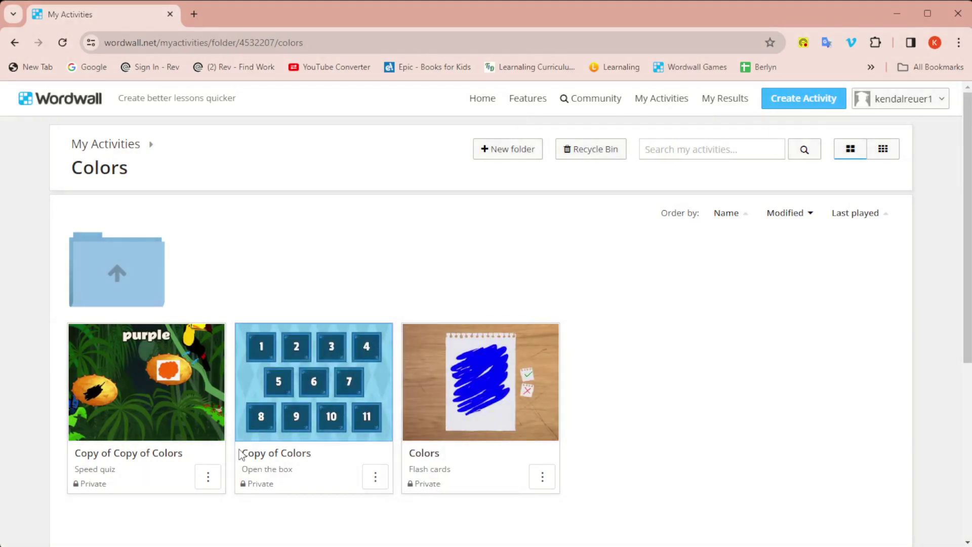